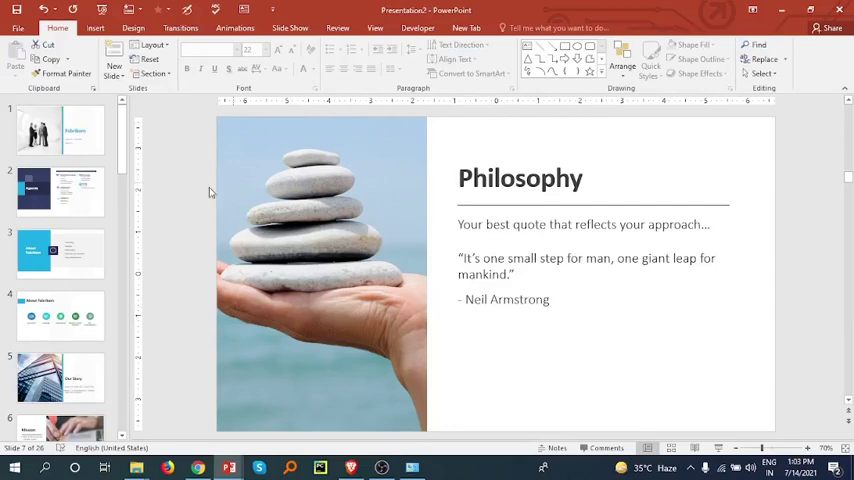
Browse slides 2–4: the Agenda, About Fabrikam section and About Fabrikam icons slide
left_click(89, 204)
left_click(60, 252)
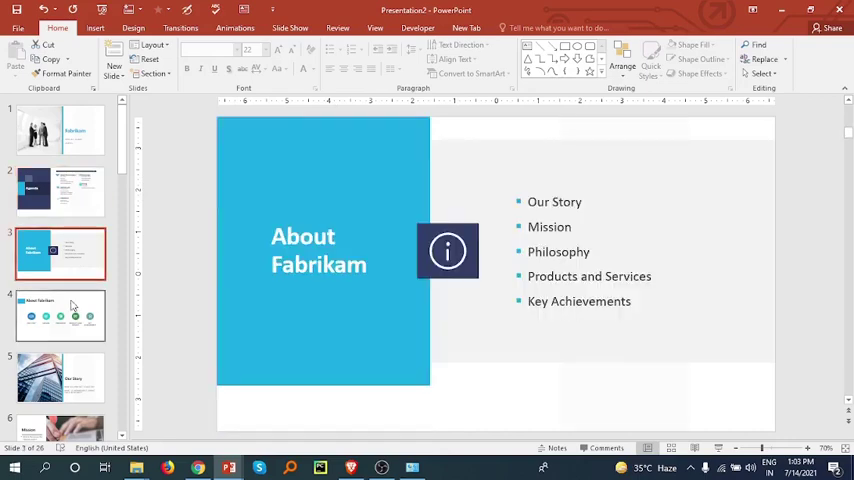
left_click(60, 315)
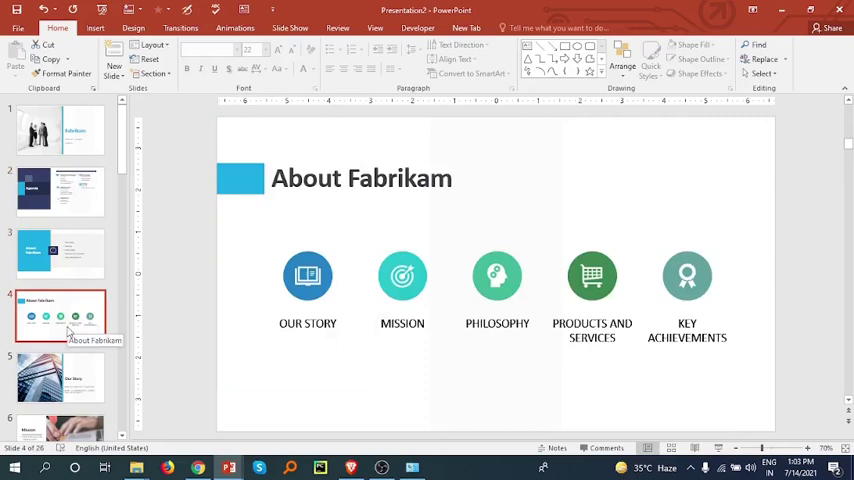
left_click(72, 141)
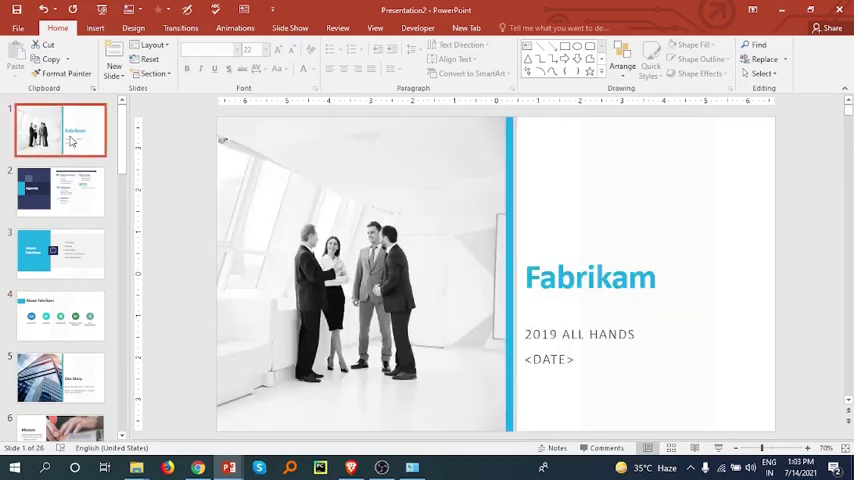
left_click(155, 46)
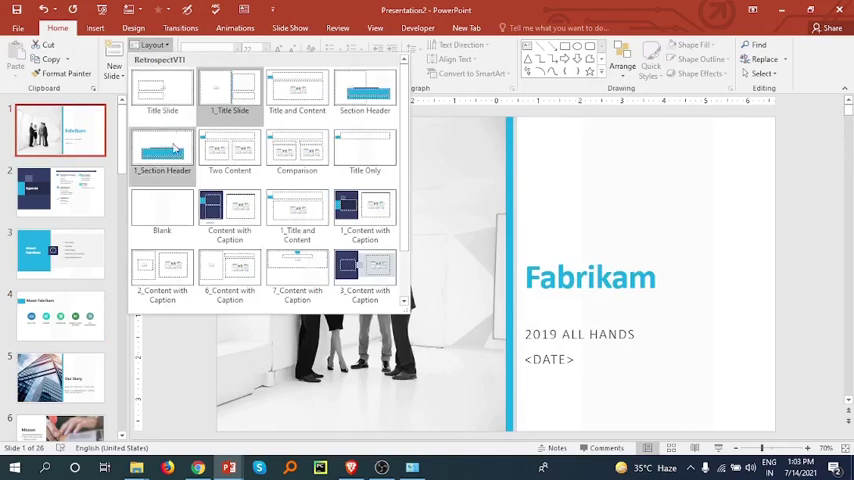
left_click(229, 152)
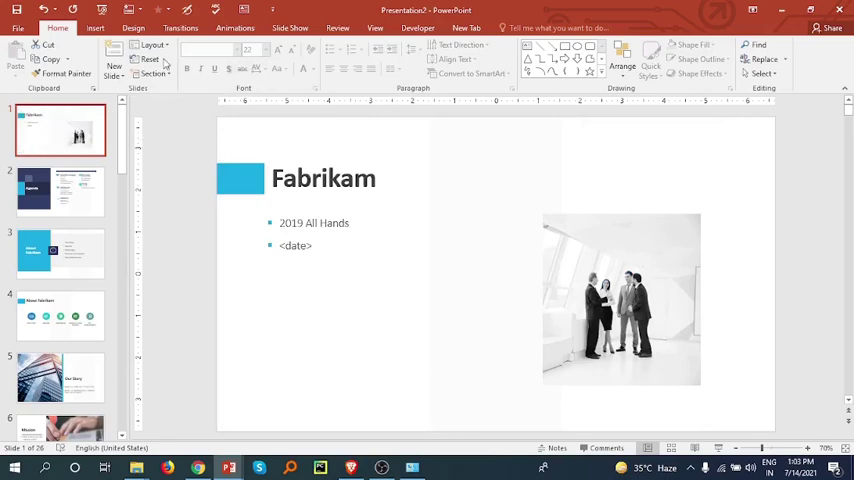
left_click(152, 45)
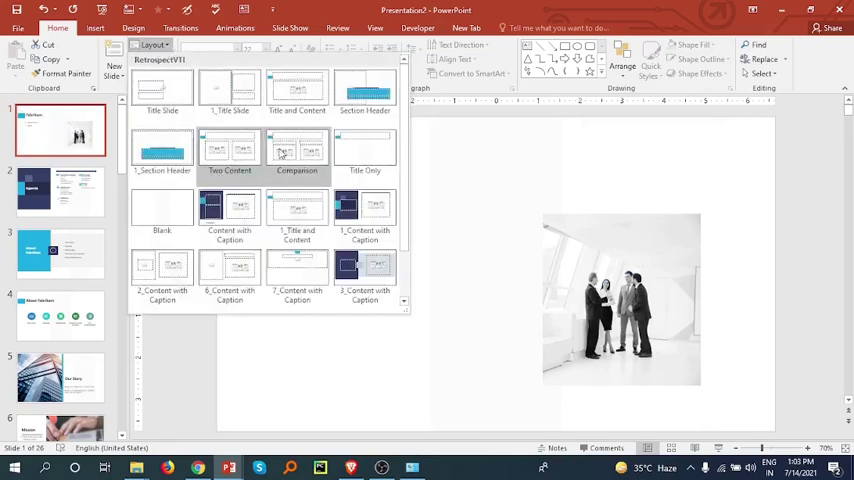
left_click(296, 152)
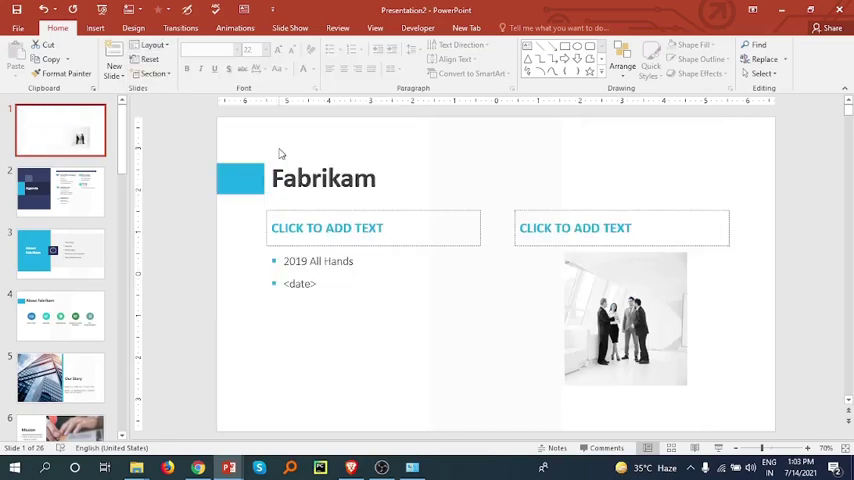
left_click(152, 45)
left_click(222, 82)
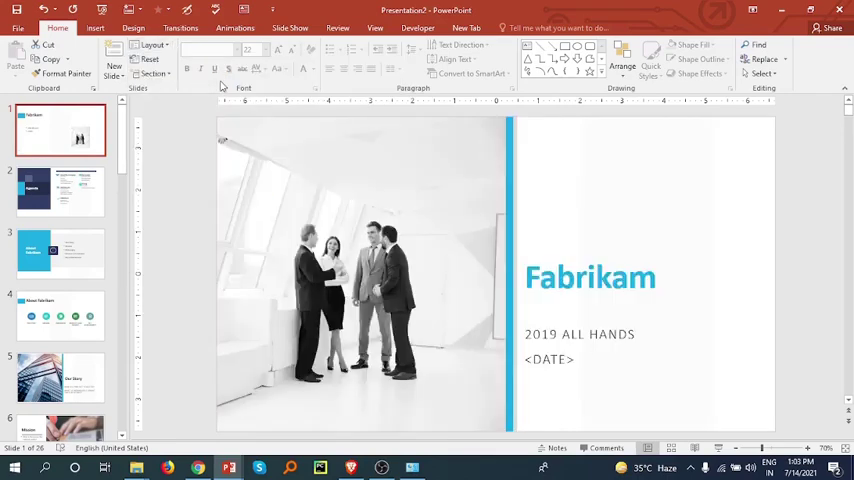
left_click(153, 45)
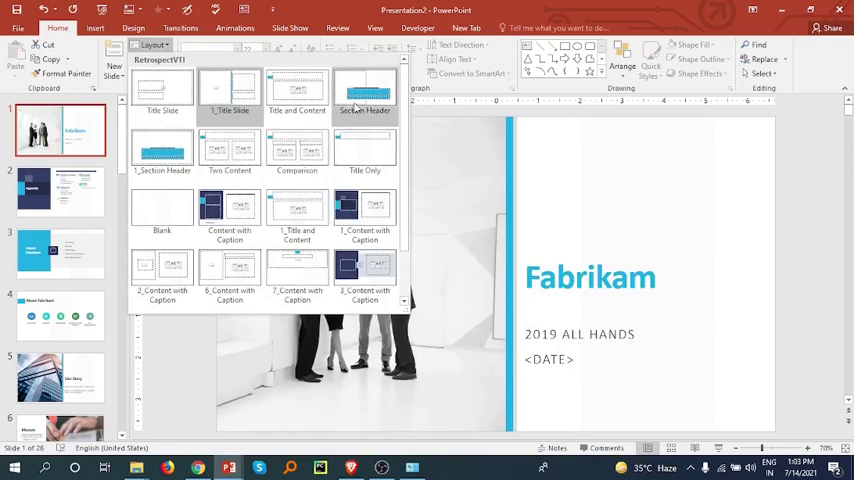
left_click(364, 212)
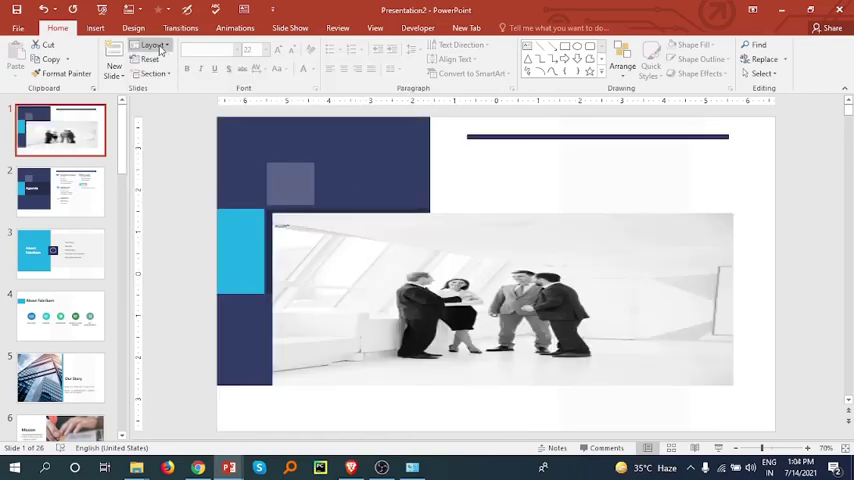
left_click(153, 45)
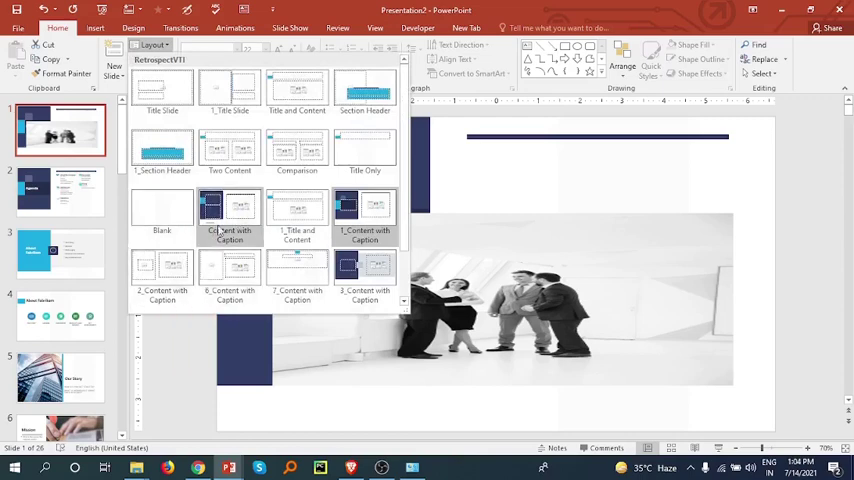
left_click(238, 220)
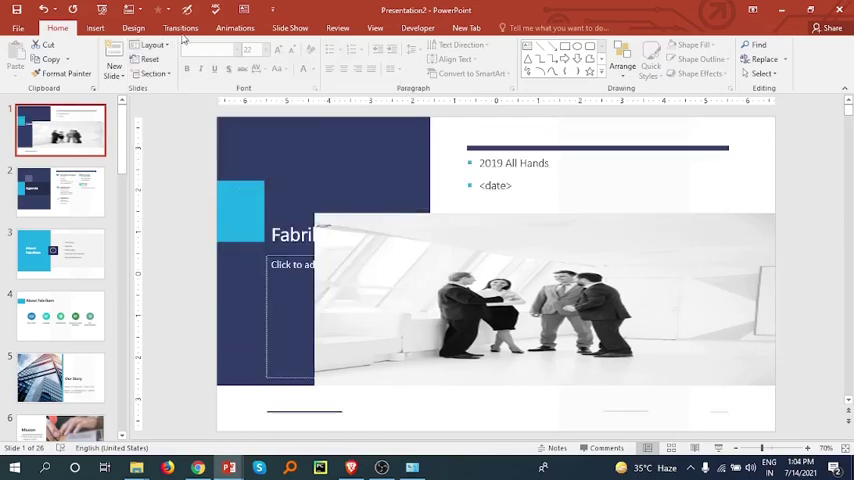
left_click(153, 45)
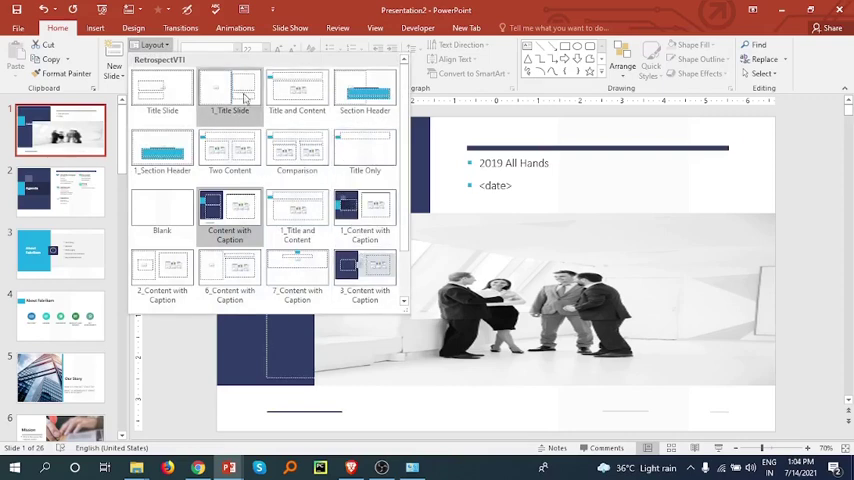
left_click(161, 75)
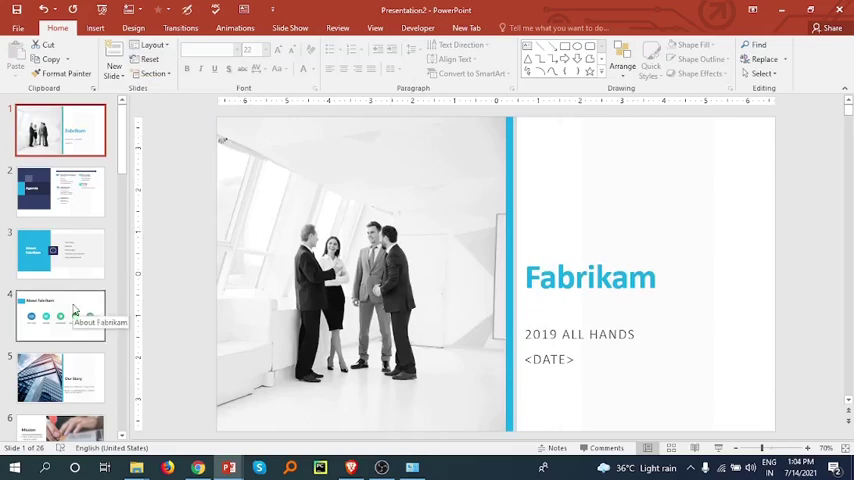
Give slide 4 a title-and-text layout, then undo and redo the change
left_click(60, 315)
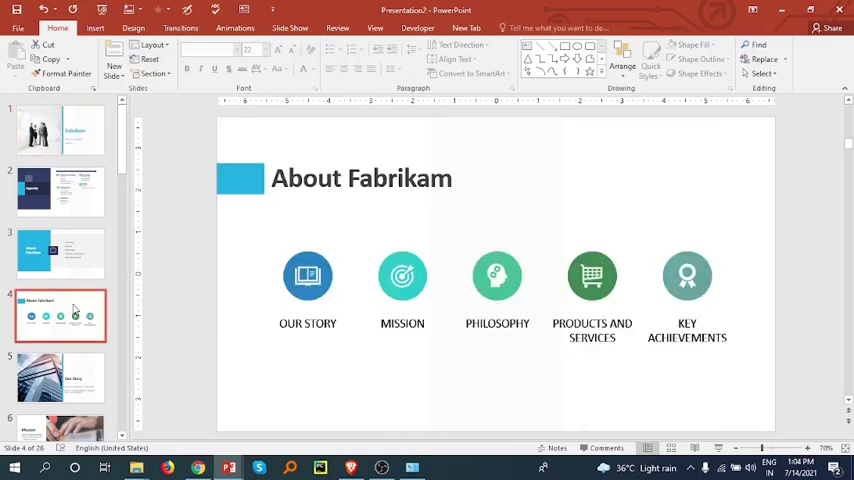
left_click(155, 45)
left_click(159, 100)
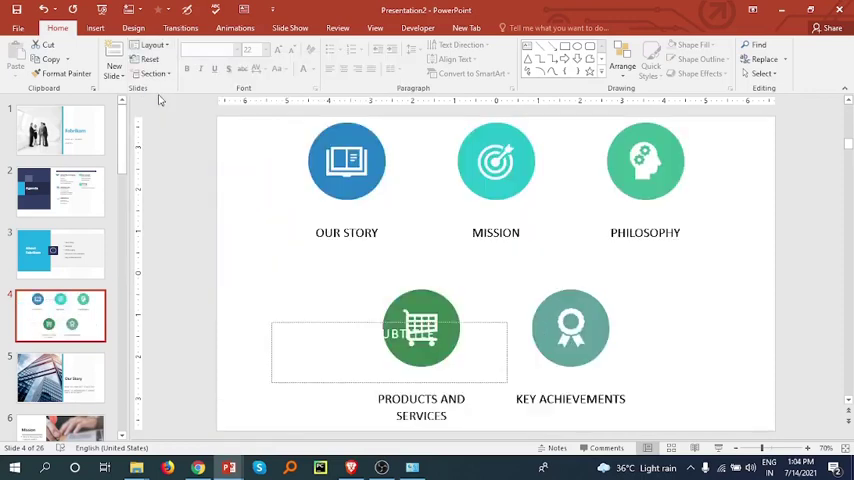
left_click(155, 45)
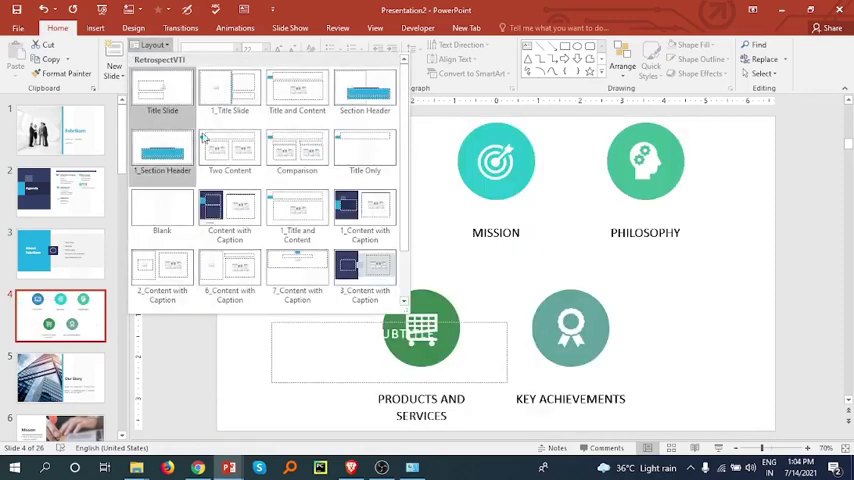
left_click(159, 100)
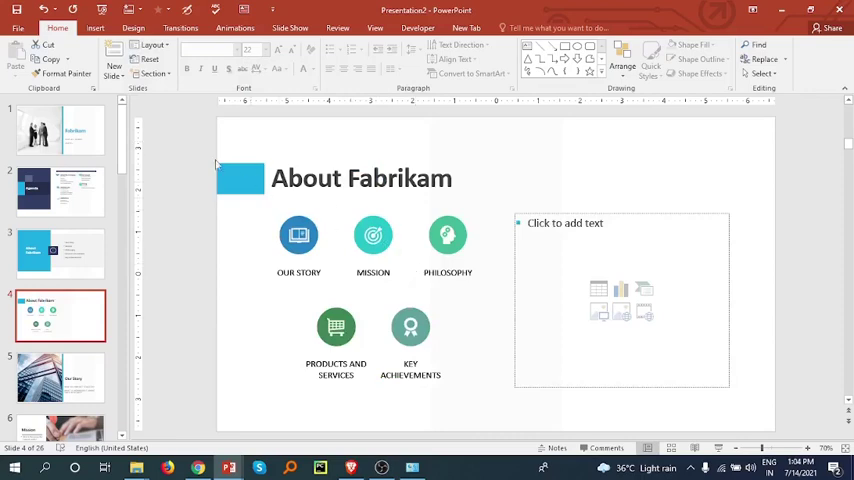
left_click(44, 12)
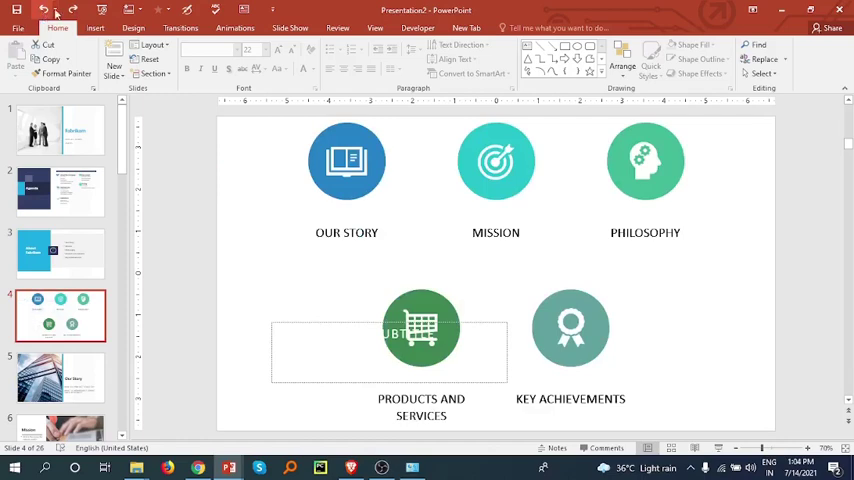
left_click(73, 12)
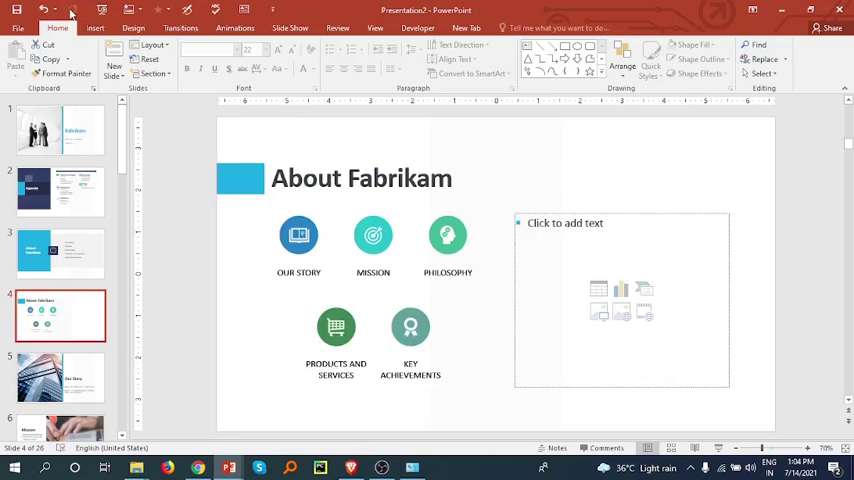
scroll(55, 230, "down", 1)
On slide 5, try picture-led, captioned content and image-across-top layouts
left_click(60, 345)
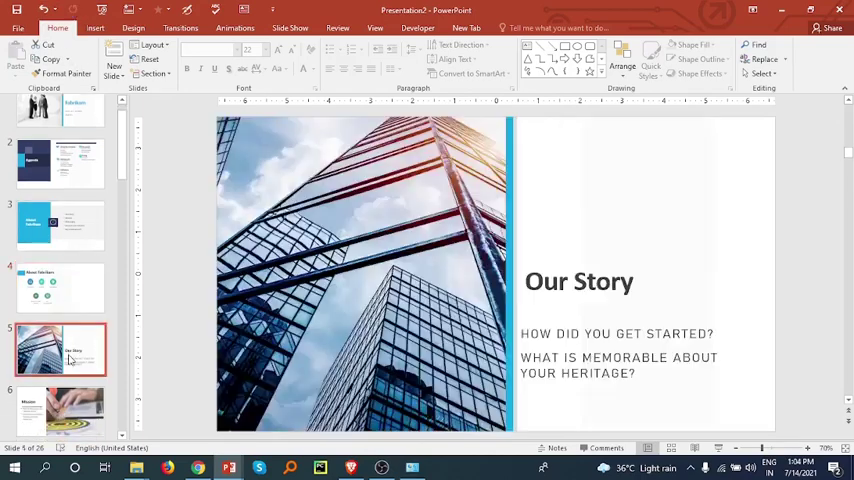
left_click(155, 45)
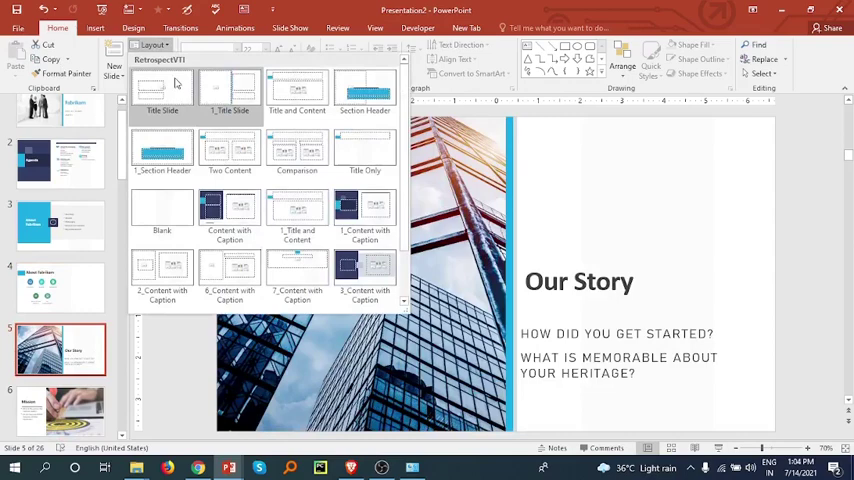
left_click(230, 150)
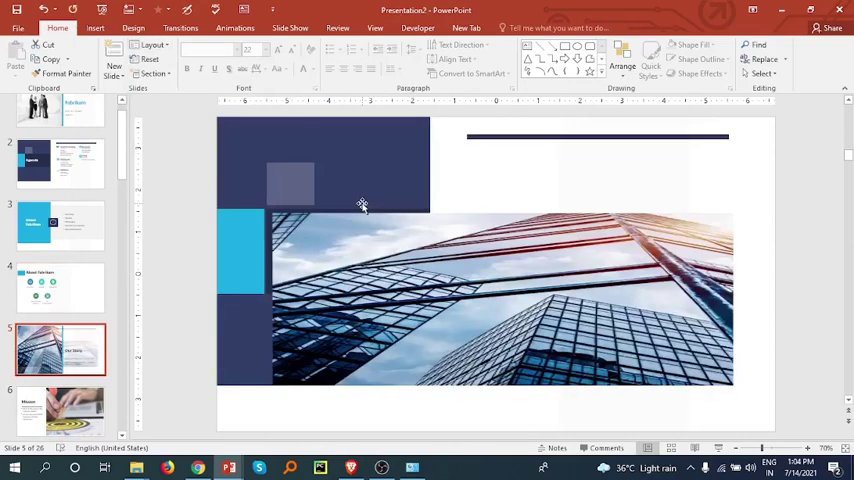
left_click(155, 45)
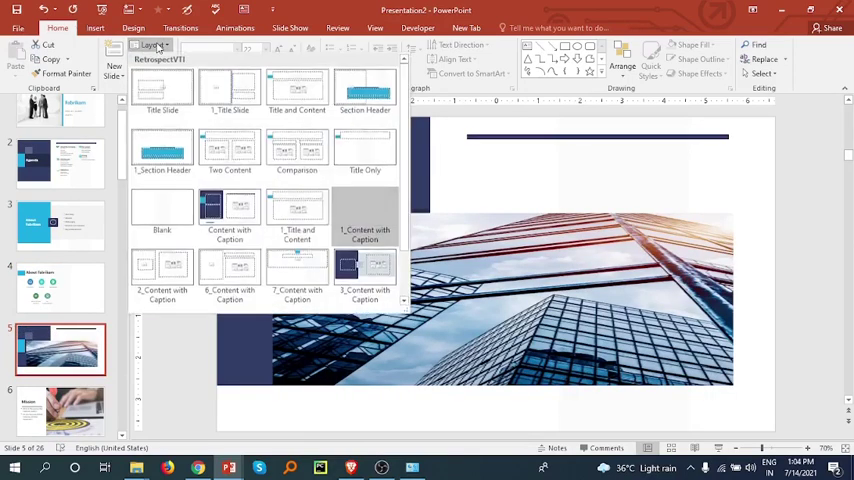
left_click(222, 212)
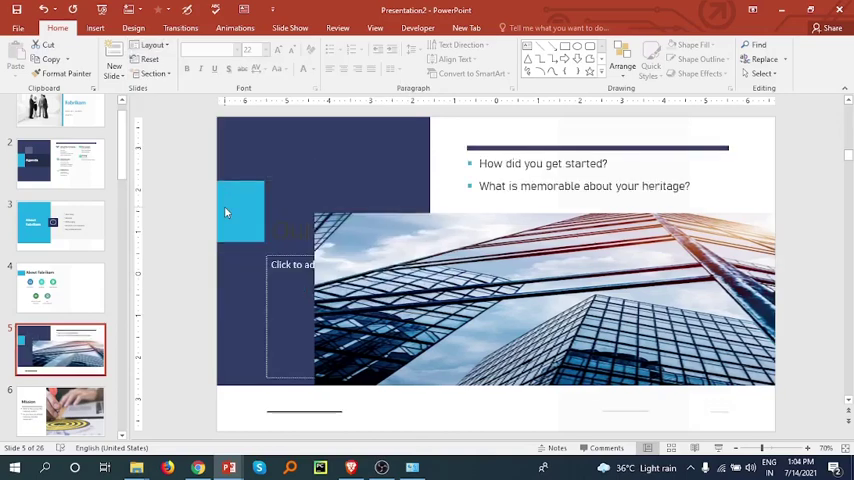
left_click(155, 45)
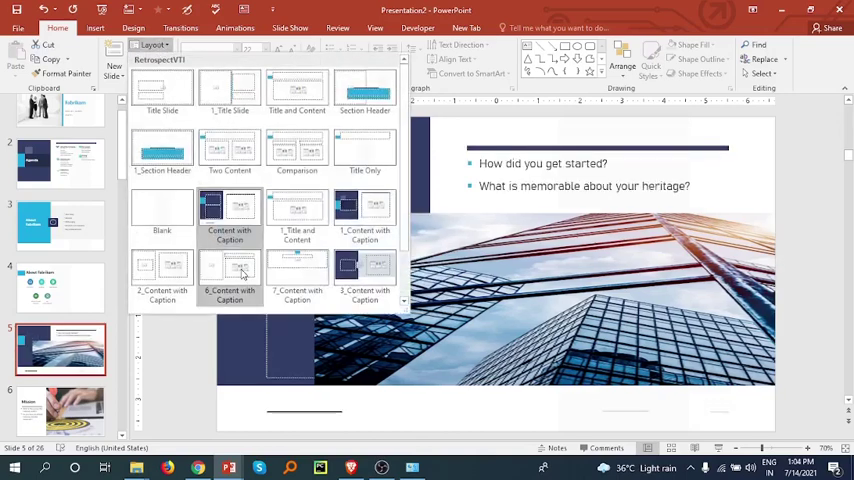
left_click(272, 272)
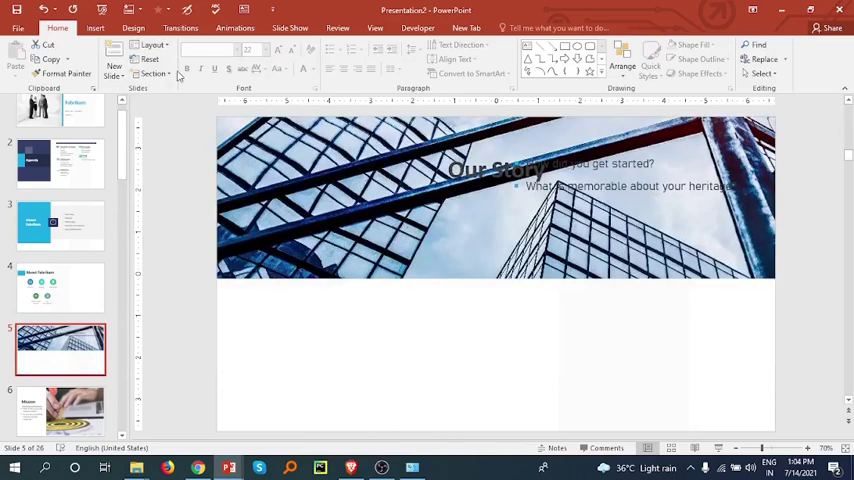
Apply the image-left, bullets-right layout, then switch Our Story to the Title Slide layout
left_click(155, 45)
left_click(167, 270)
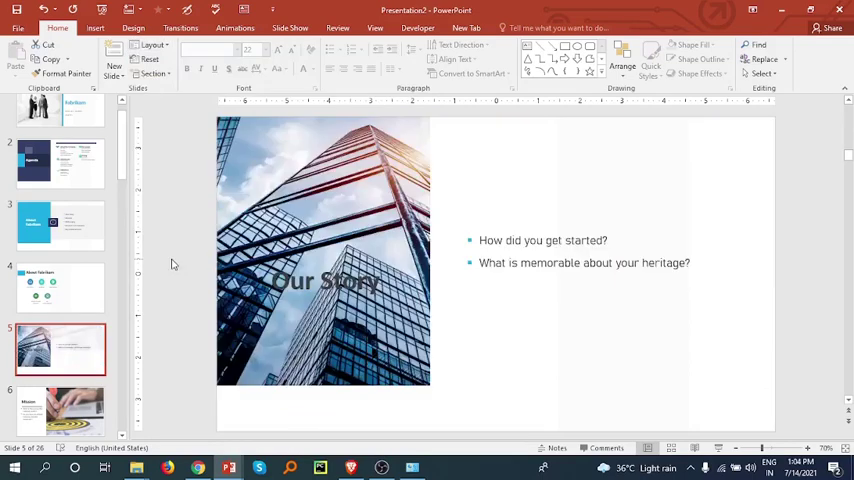
left_click(155, 45)
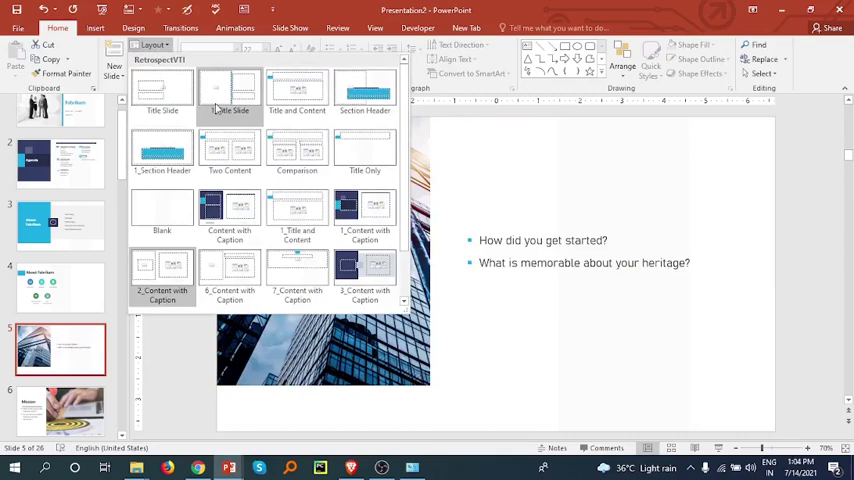
left_click(229, 95)
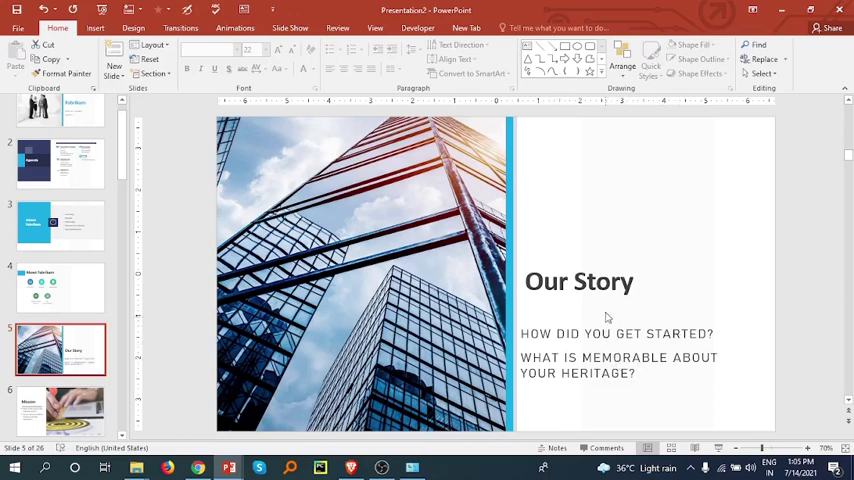
left_click(610, 281)
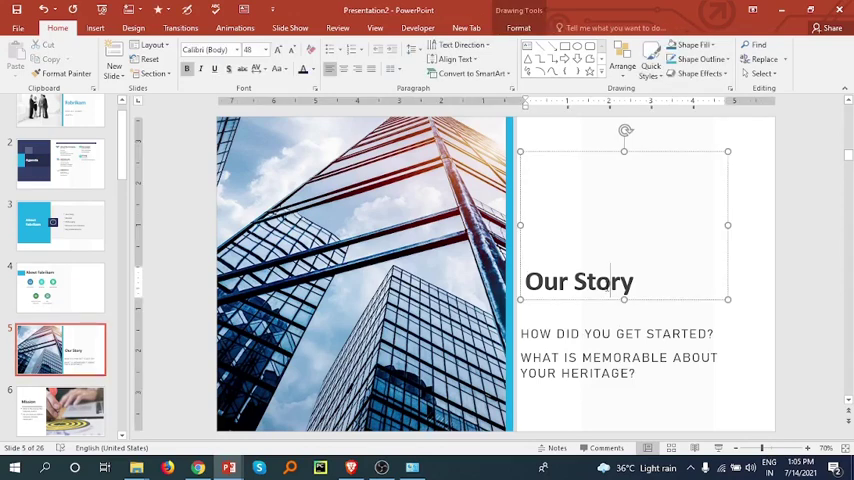
Select the whole Our Story title, change its font to Bell MT, and deselect it
triple_click(608, 284)
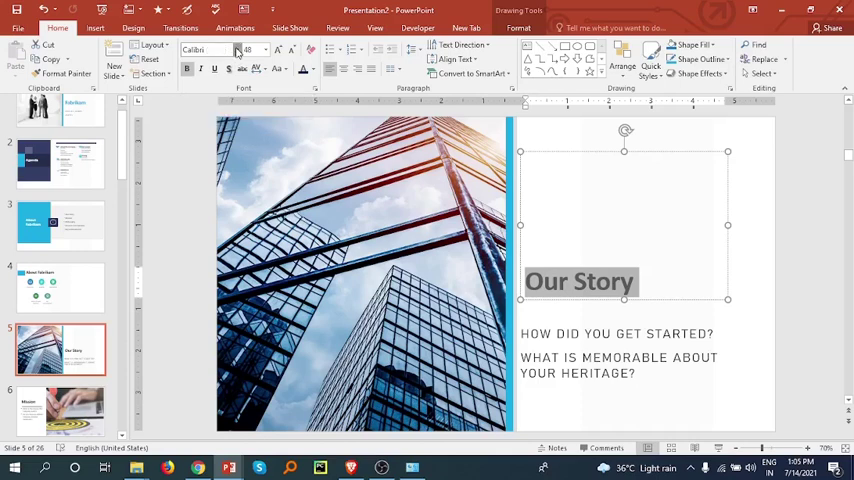
left_click(237, 50)
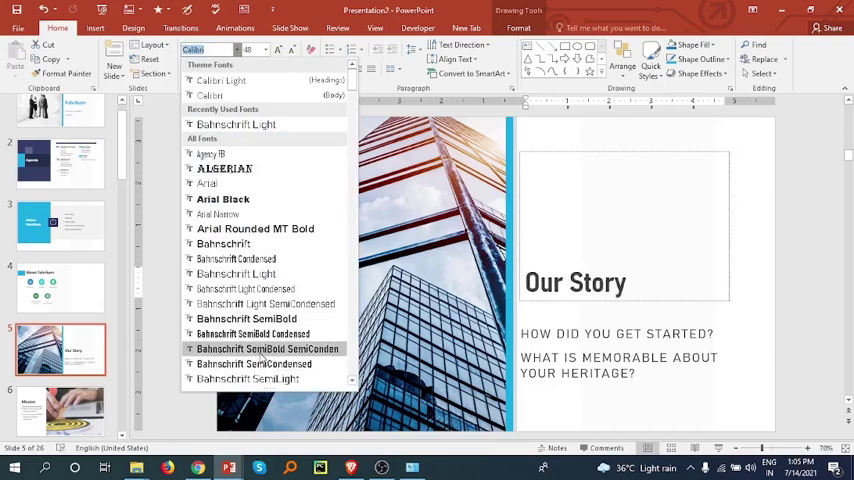
scroll(262, 352, "down", 3)
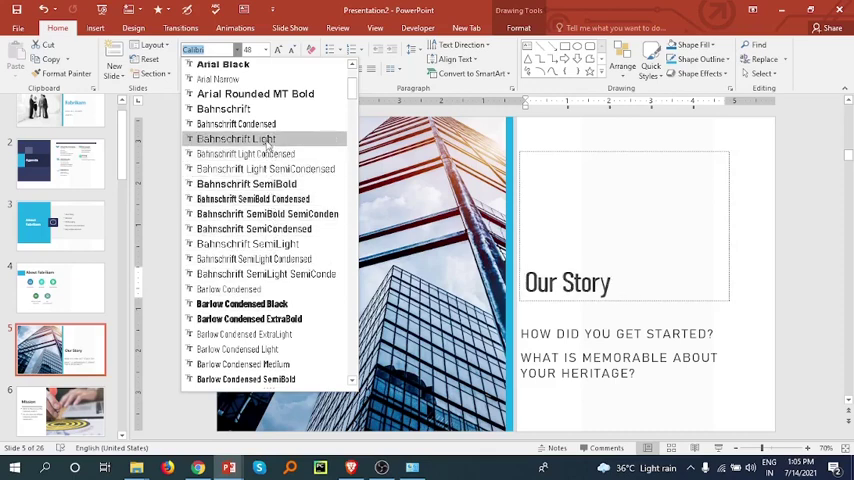
scroll(268, 200, "down", 3)
scroll(268, 250, "down", 2)
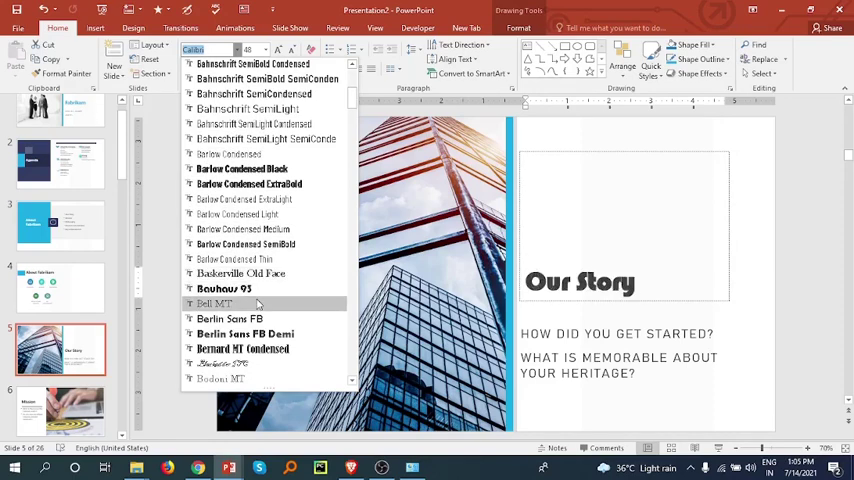
left_click(215, 303)
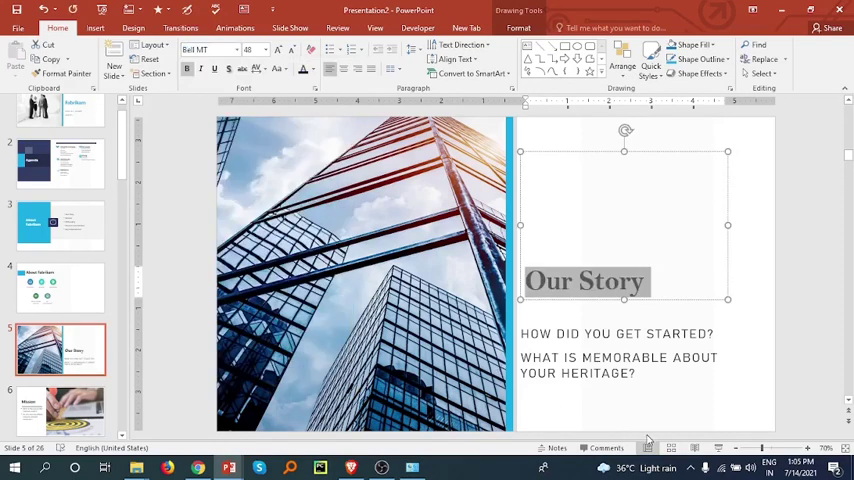
left_click(657, 405)
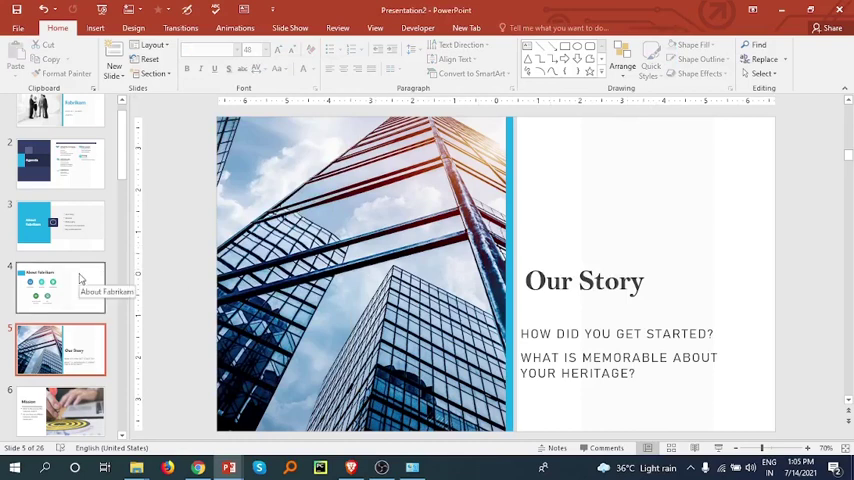
scroll(82, 278, "down", 1)
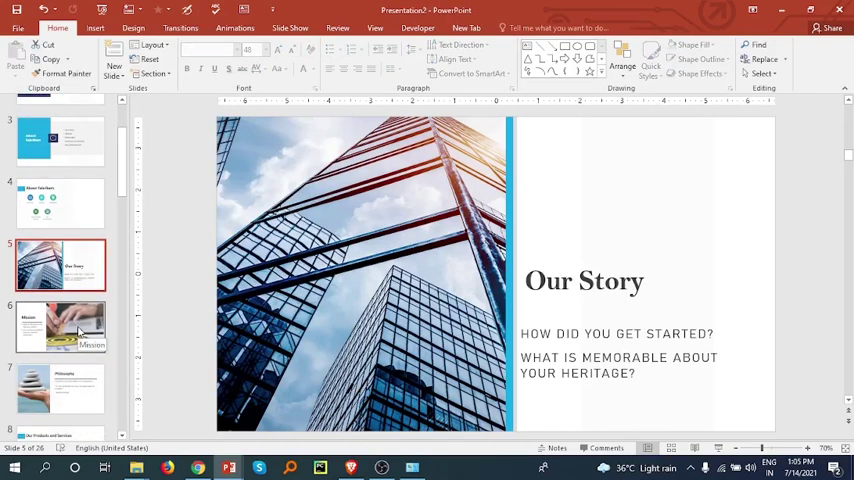
scroll(80, 330, "down", 1)
scroll(80, 330, "down", 1)
scroll(80, 300, "down", 2)
scroll(80, 290, "down", 1)
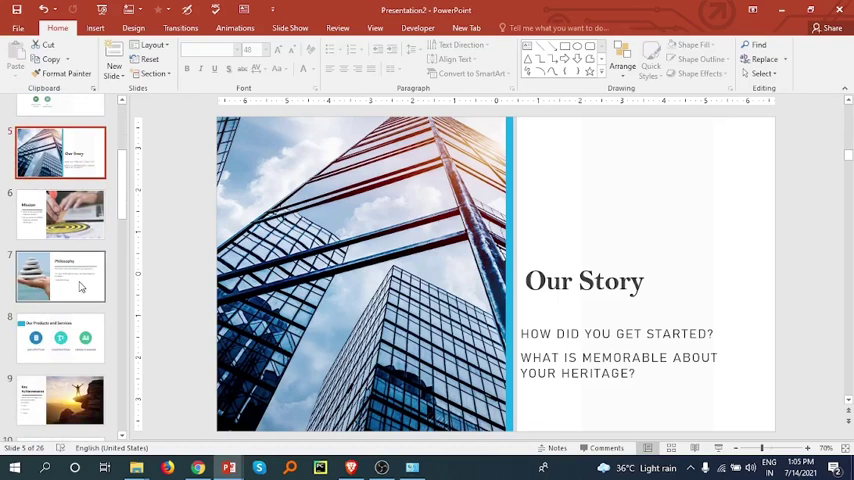
Select slide 7, the Philosophy slide with the stacked stones photo
left_click(80, 282)
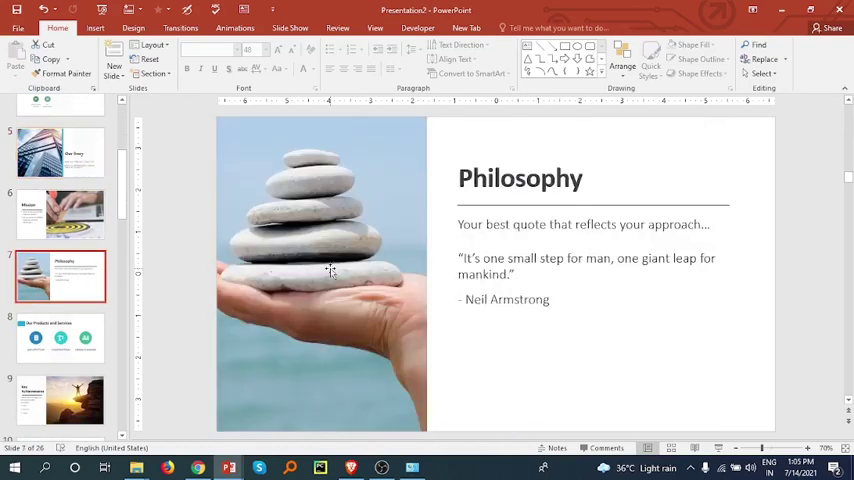
Try one theme from the Design gallery, then apply the dark black-background theme
left_click(133, 28)
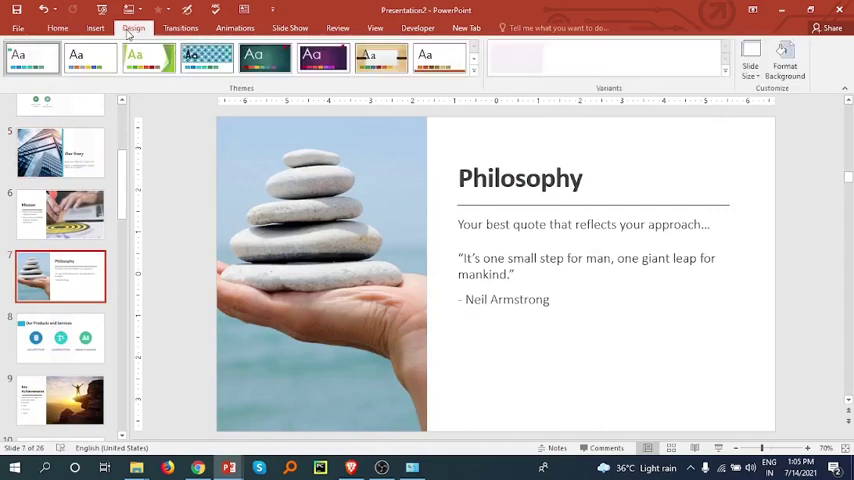
left_click(475, 74)
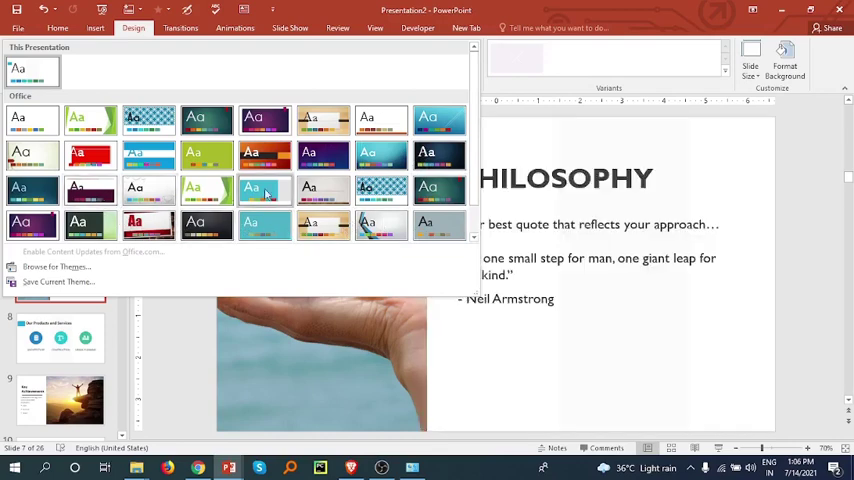
left_click(433, 222)
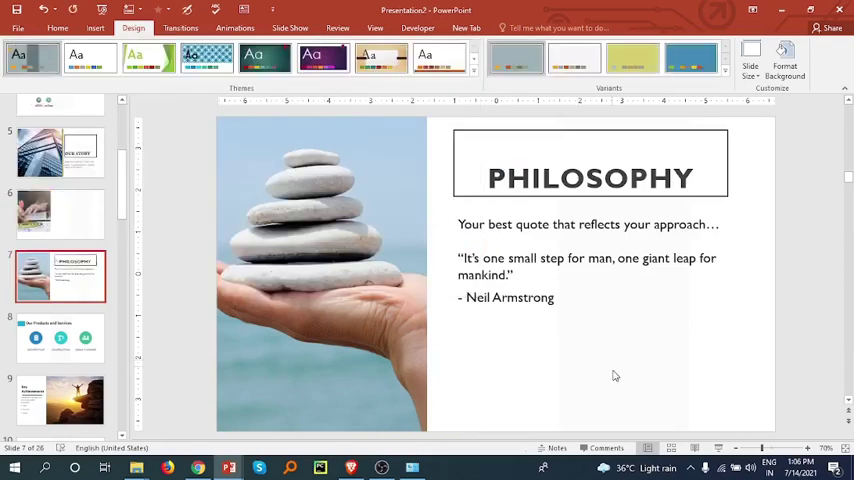
left_click(473, 78)
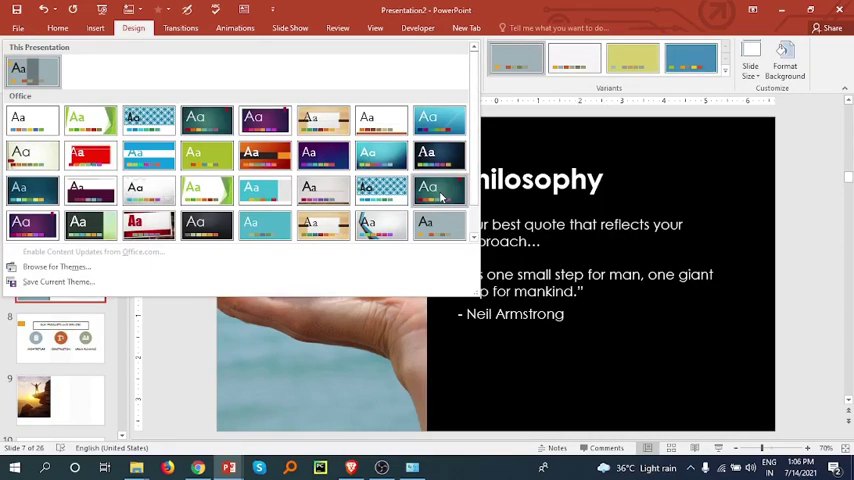
left_click(440, 196)
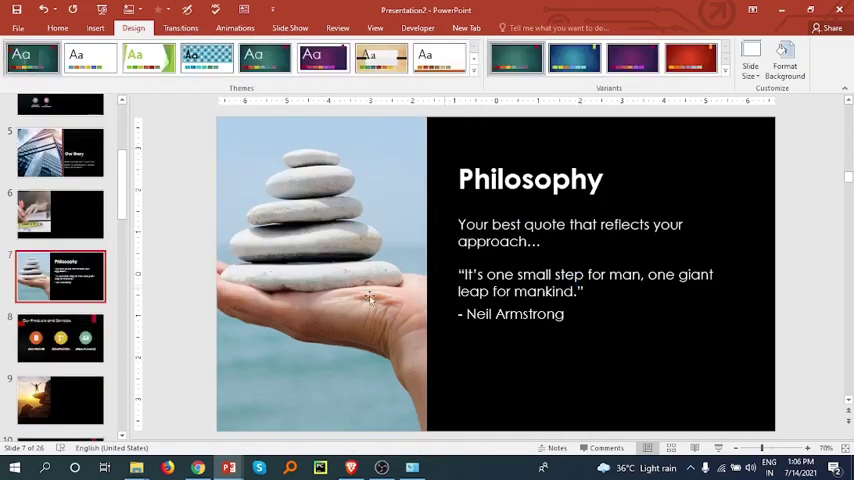
scroll(40, 220, "up", 3)
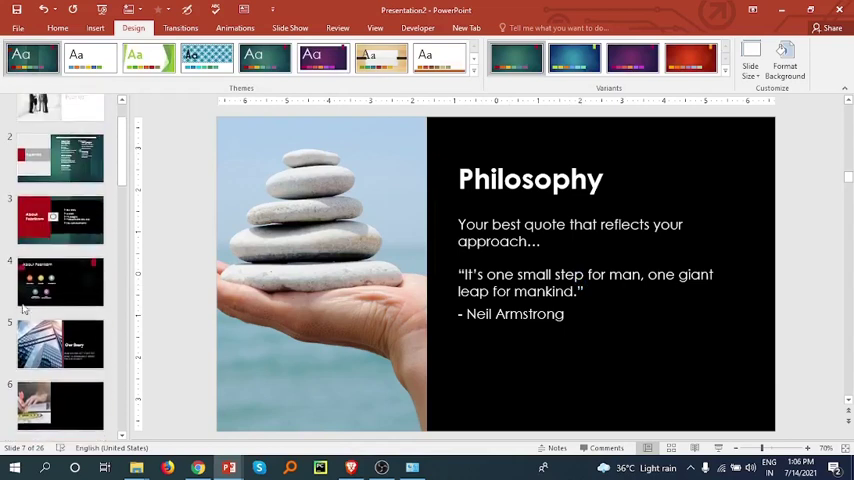
Review slides 1 through 10 in the dark theme, ending on 2019 Results
left_click(55, 220)
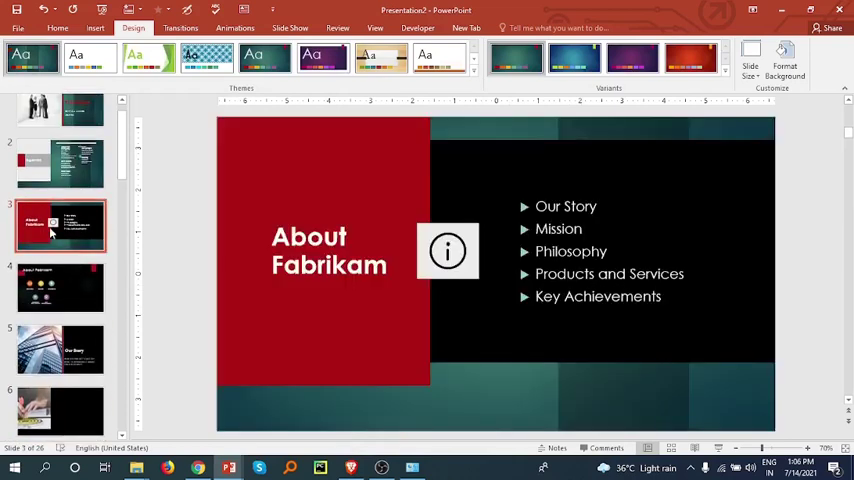
left_click(55, 165)
scroll(50, 180, "up", 2)
left_click(55, 130)
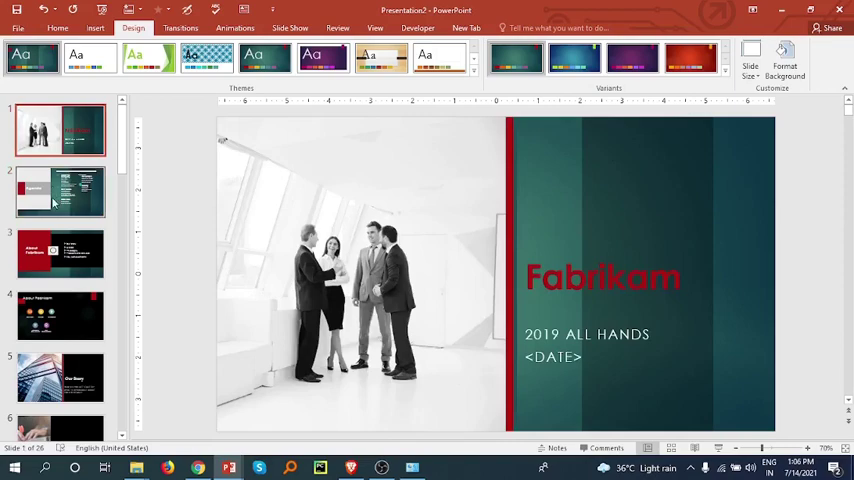
left_click(55, 315)
scroll(55, 250, "down", 2)
left_click(53, 295)
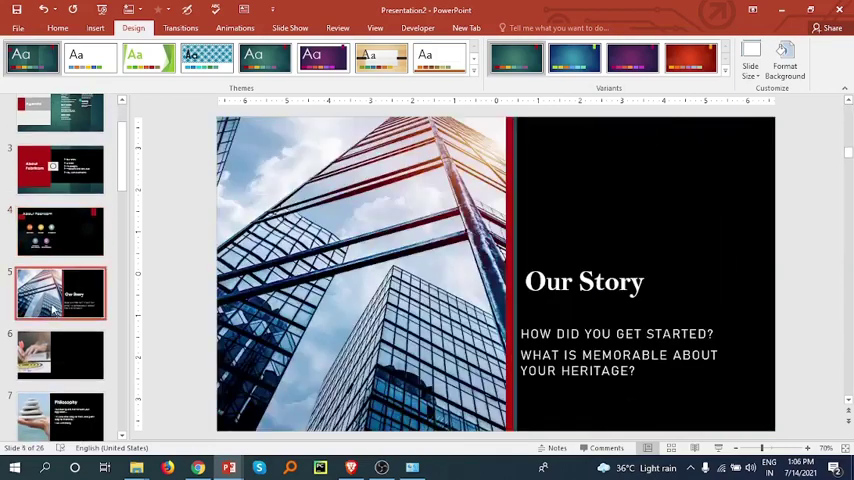
left_click(55, 355)
scroll(55, 330, "down", 2)
left_click(60, 333)
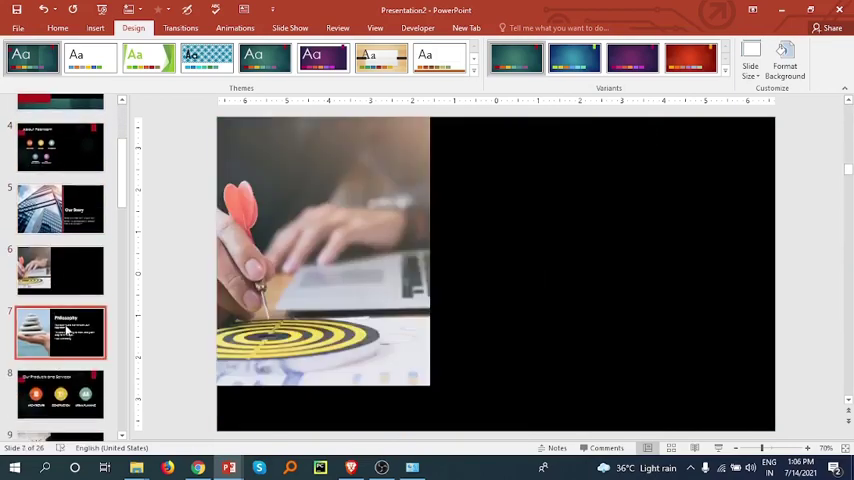
left_click(60, 393)
scroll(60, 350, "down", 2)
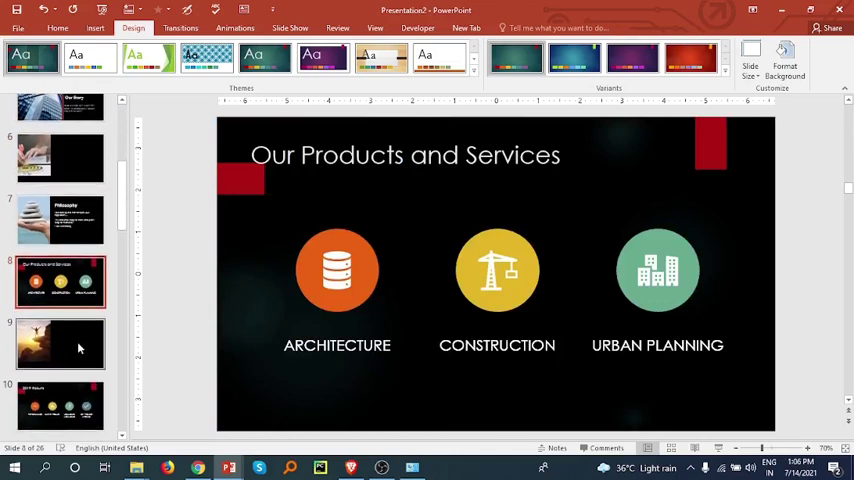
left_click(80, 347)
left_click(60, 403)
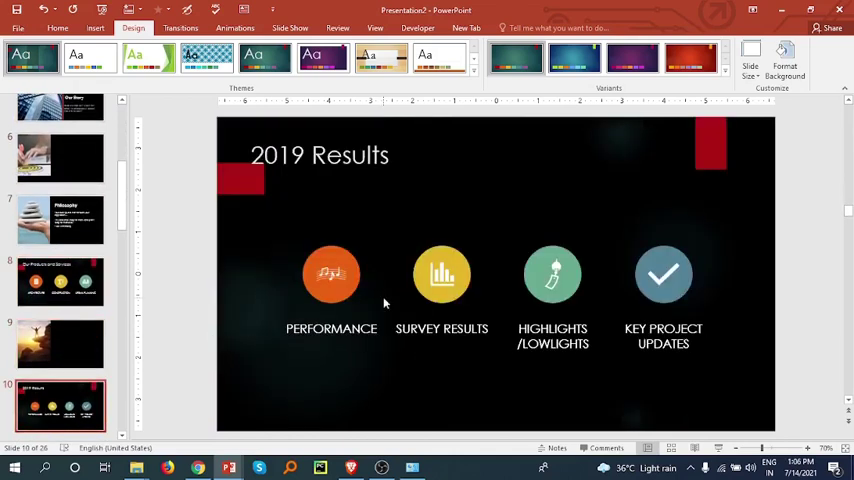